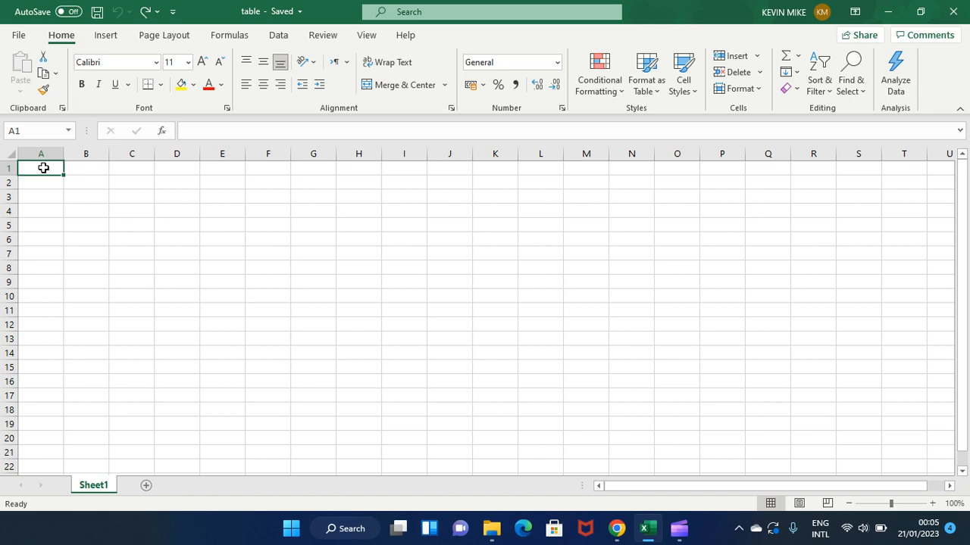
- Enter the column headers NAME, POSITION and AGE in cells A1, B1 and C1
type("NAME")
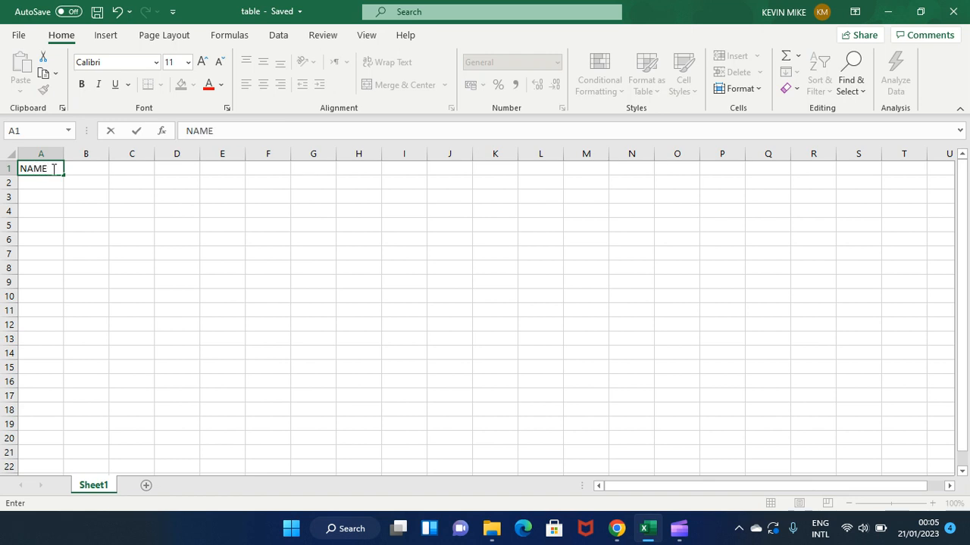
left_click(98, 168)
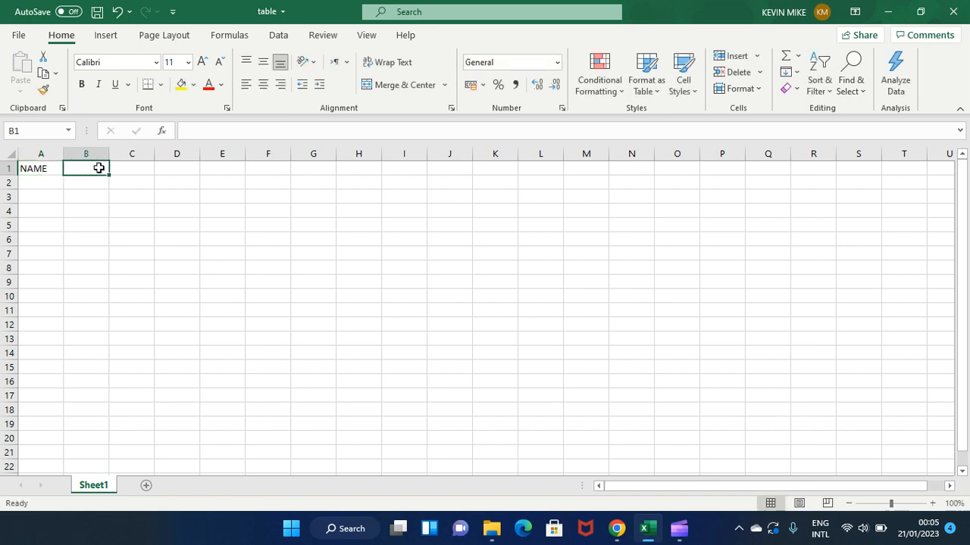
type("O")
key("BackSpace")
type("POSITION")
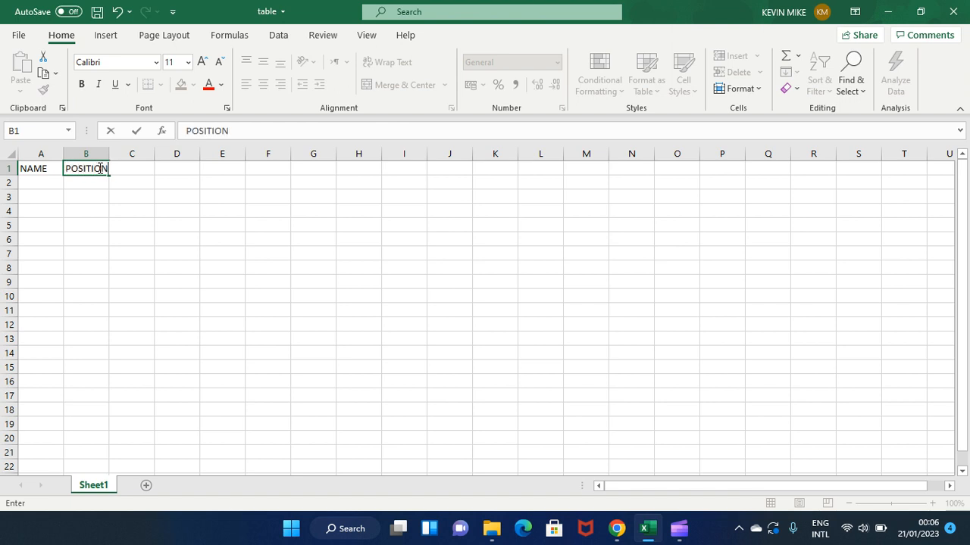
key("F2")
left_click(102, 191)
left_click(136, 175)
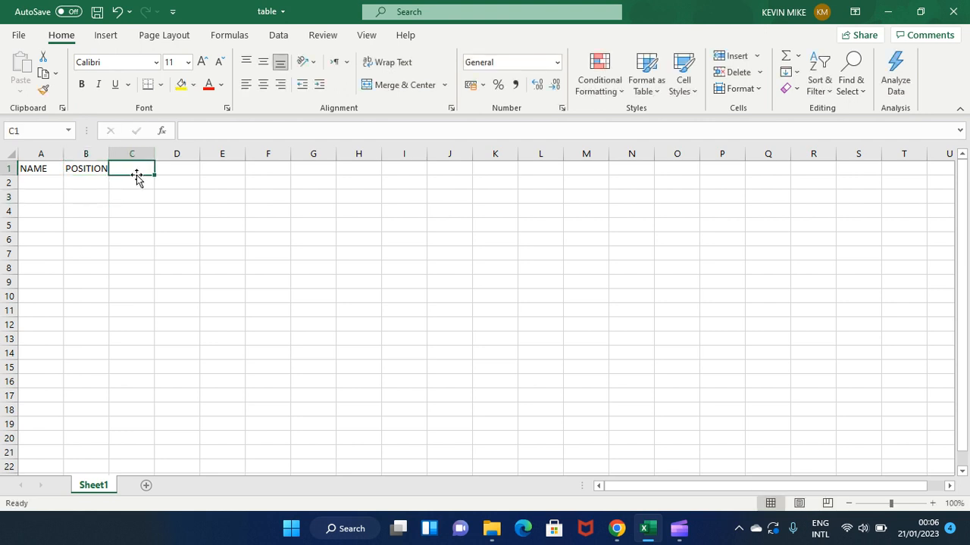
type("AGE")
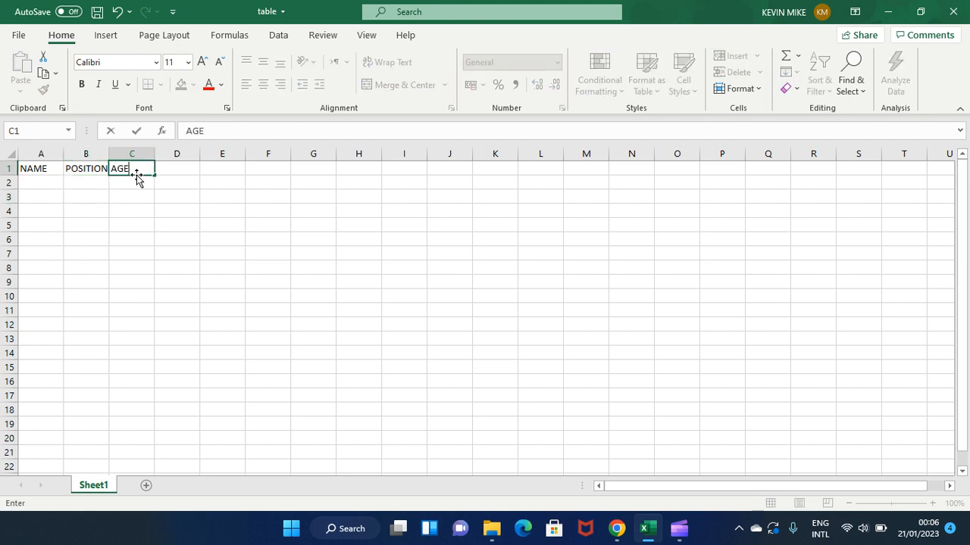
left_click(34, 171)
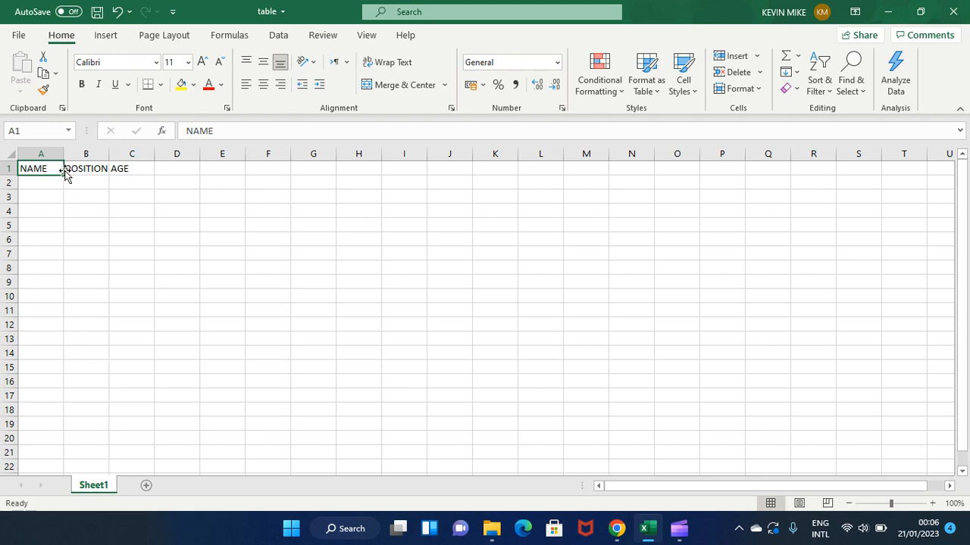
left_click_drag(64, 174, 139, 166)
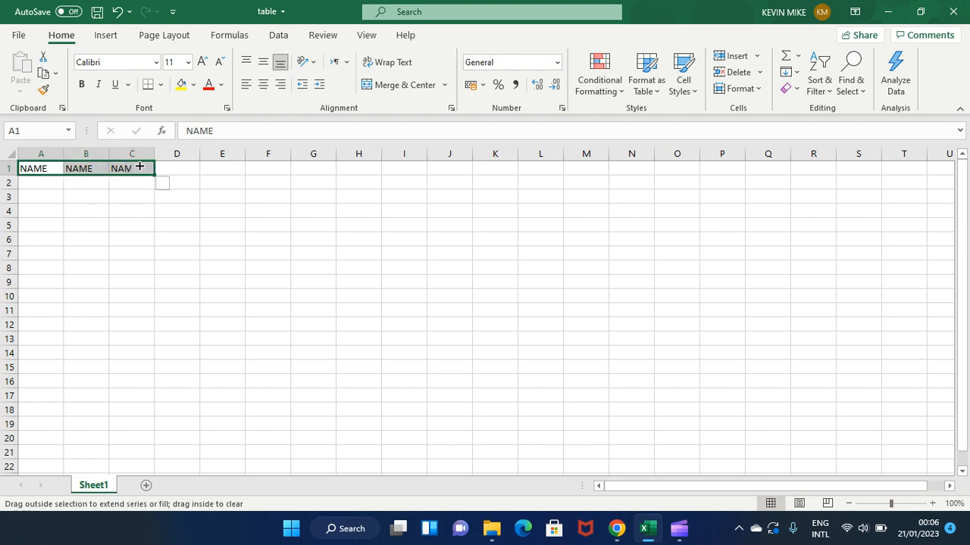
left_click(94, 146)
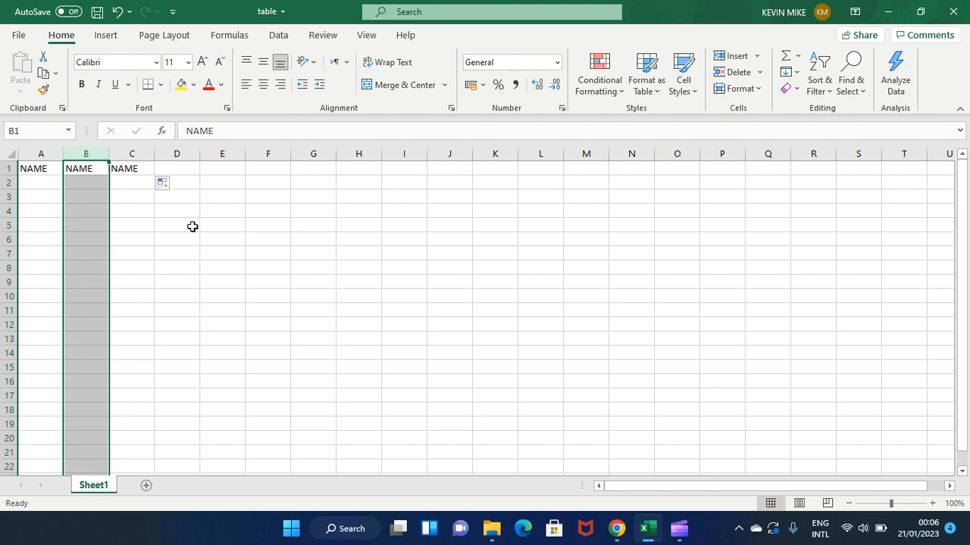
left_click(190, 225)
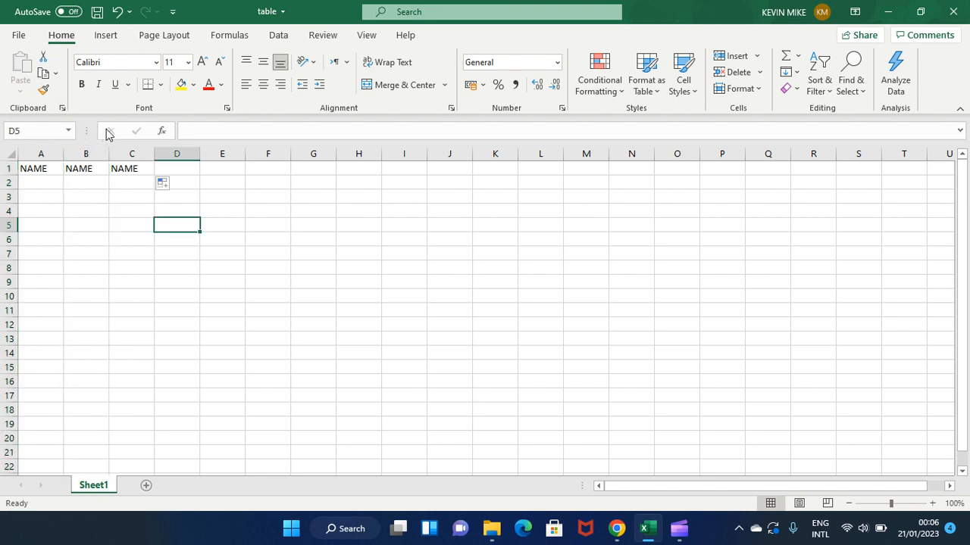
left_click(115, 12)
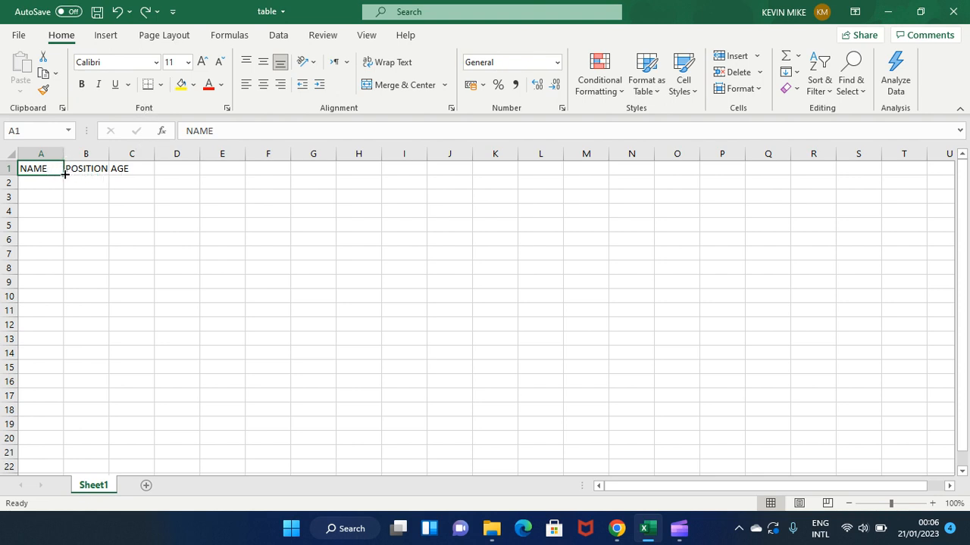
- Make the header cells A1:C1 bold
left_click_drag(58, 168, 138, 167)
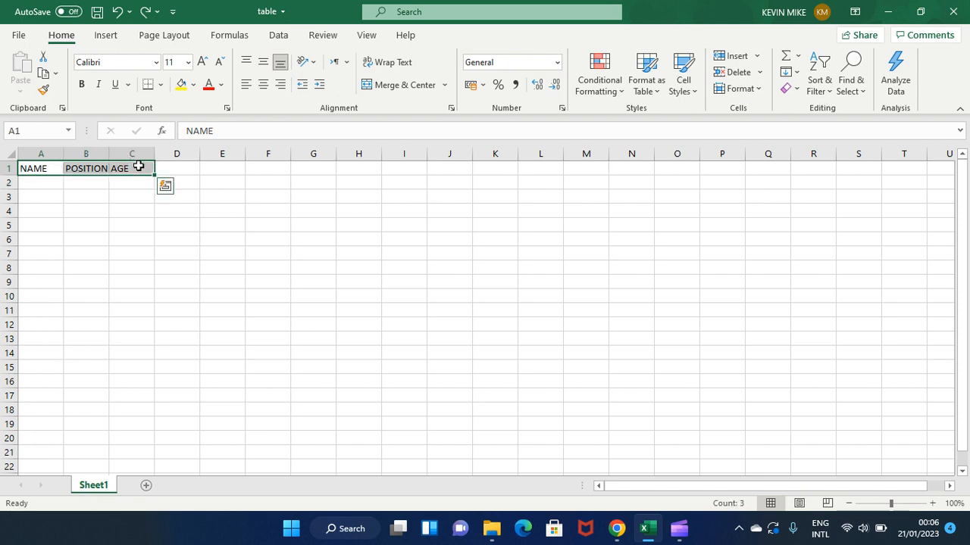
left_click(81, 84)
left_click(182, 212)
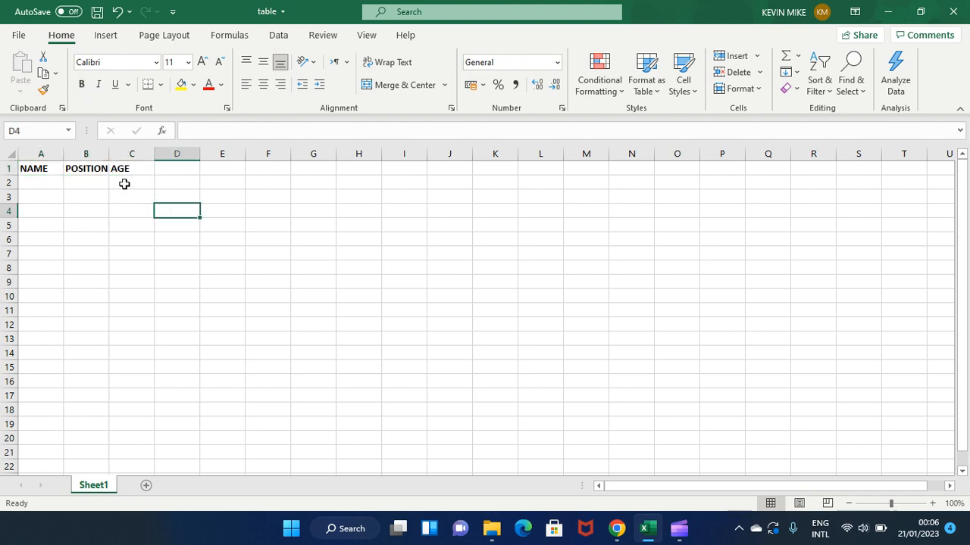
- Widen columns A and B to a little over twice their default width
left_click(42, 154)
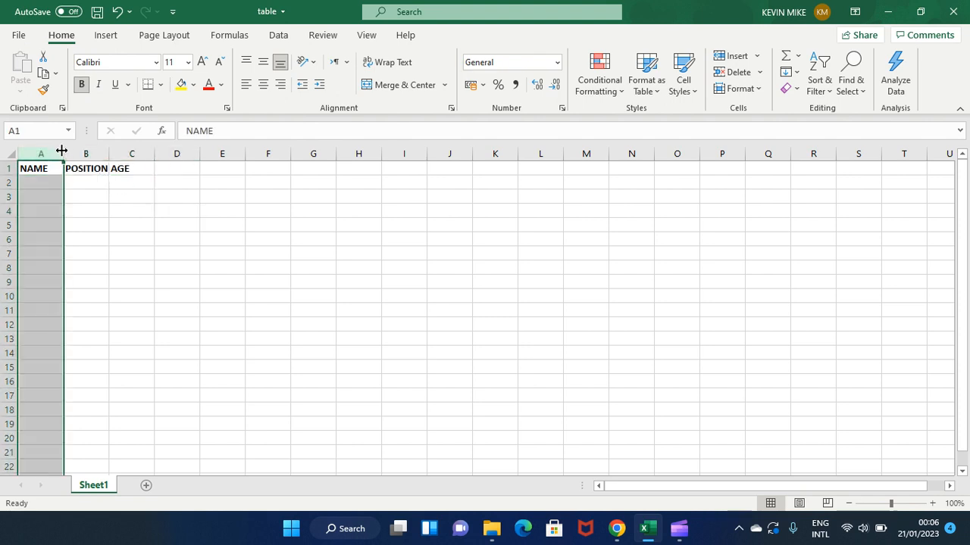
left_click_drag(62, 150, 114, 151)
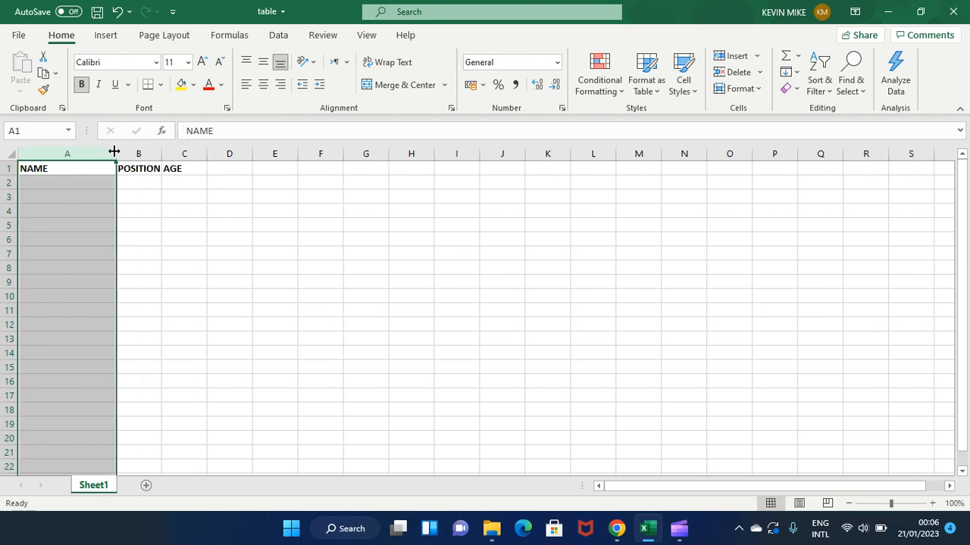
left_click(136, 154)
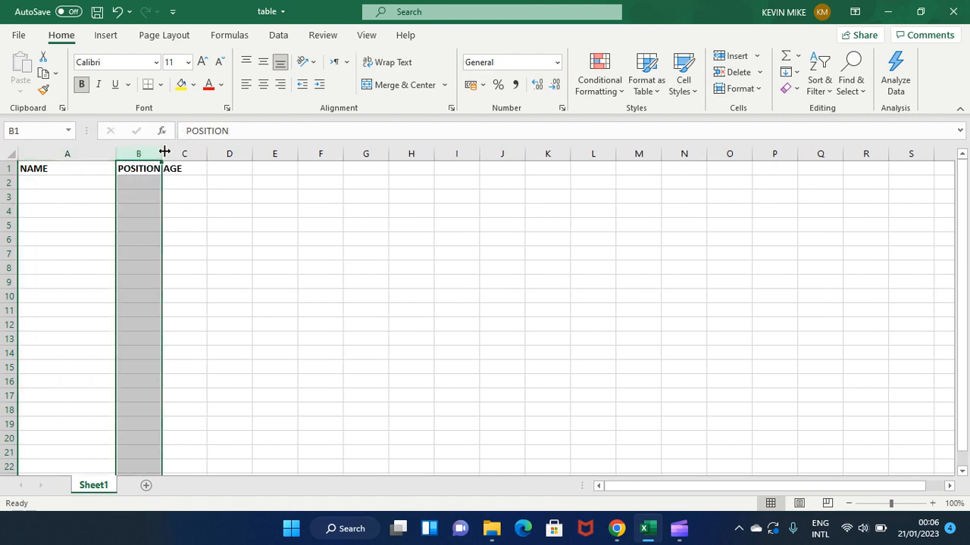
left_click_drag(165, 152, 199, 147)
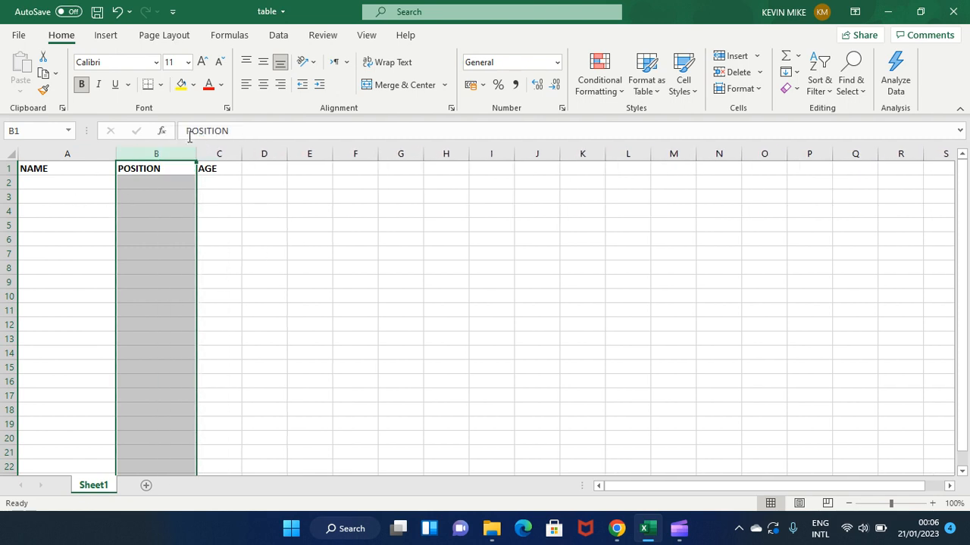
left_click_drag(197, 149, 228, 147)
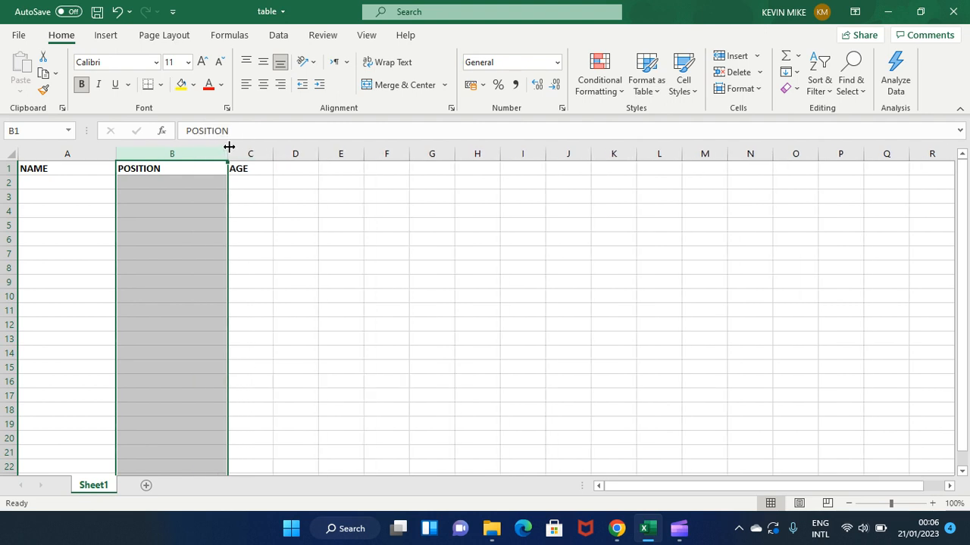
- Fill cells A2 to A4 under NAME with the full names of three people
left_click(44, 184)
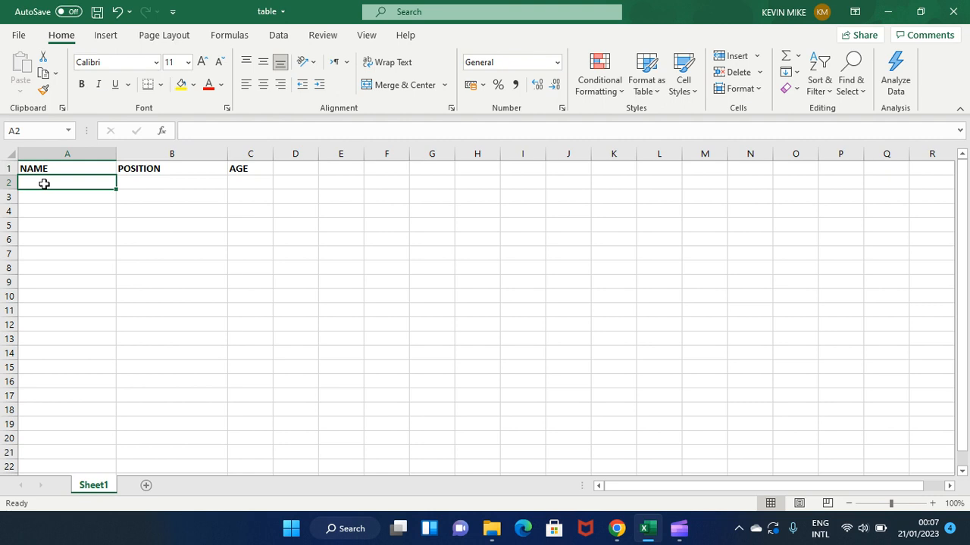
type("MIK")
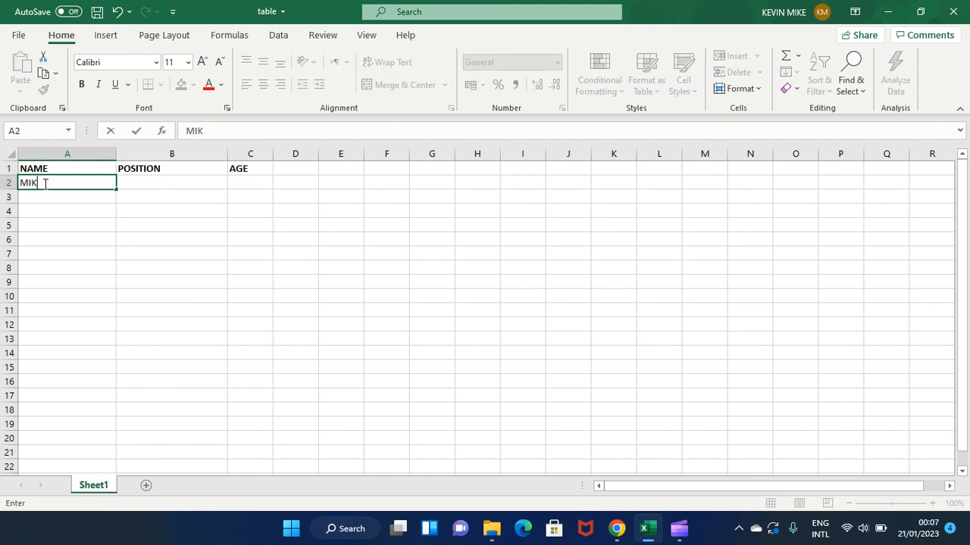
type("E SMART")
left_click(46, 199)
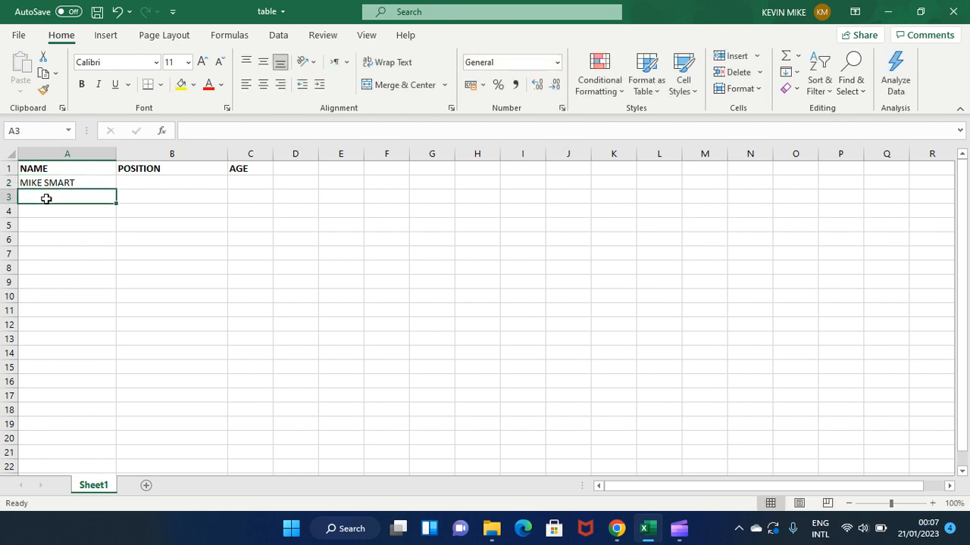
type("LILIAN")
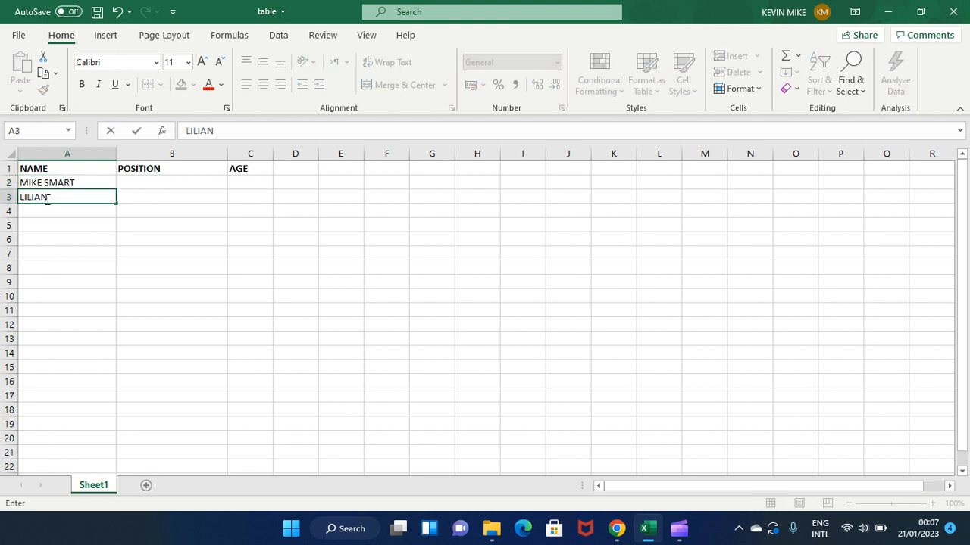
type(" OVEN")
left_click(37, 211)
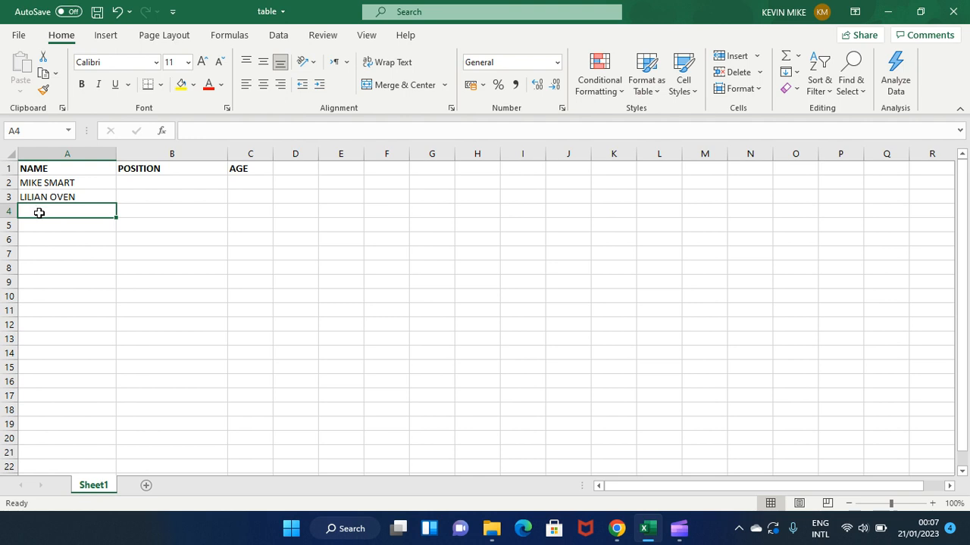
type("RICH")
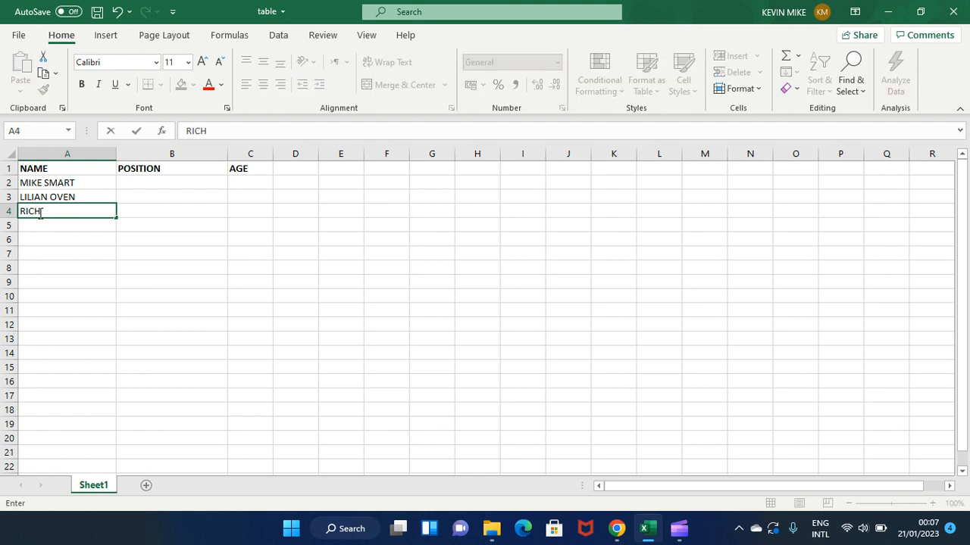
type("ARD BEN")
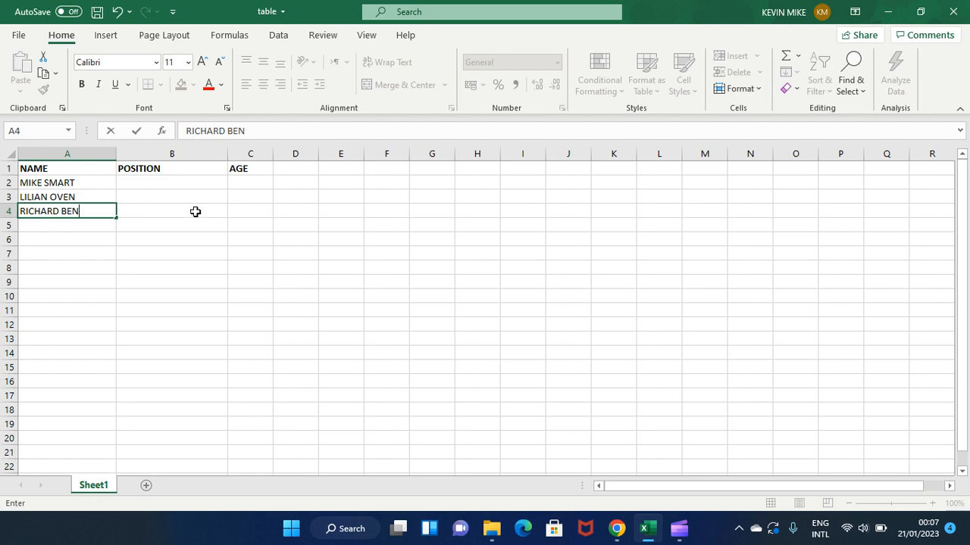
- Fill the POSITION column with MANAGER in B2, SALES HEAD in B3 and FINANCIAL ADVISOR in B4
left_click(140, 182)
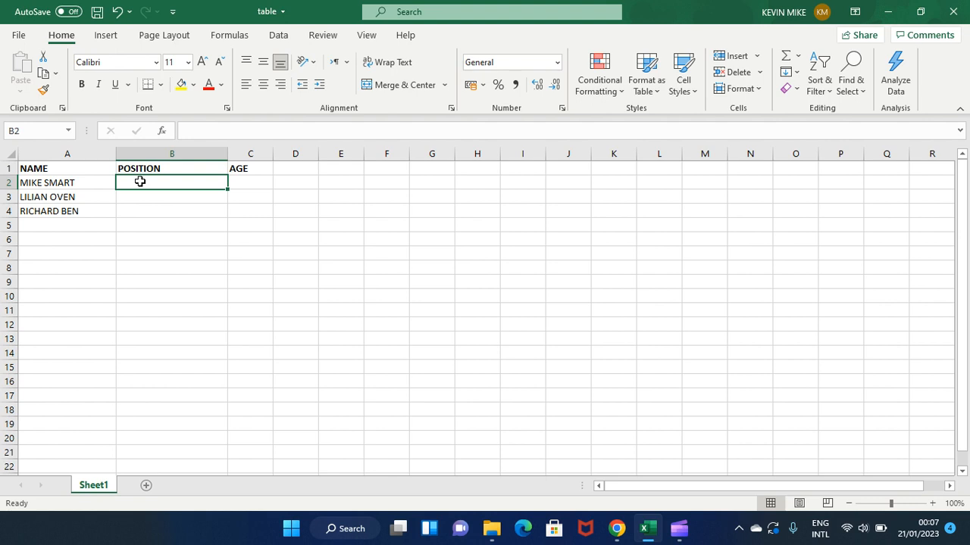
type("MAH")
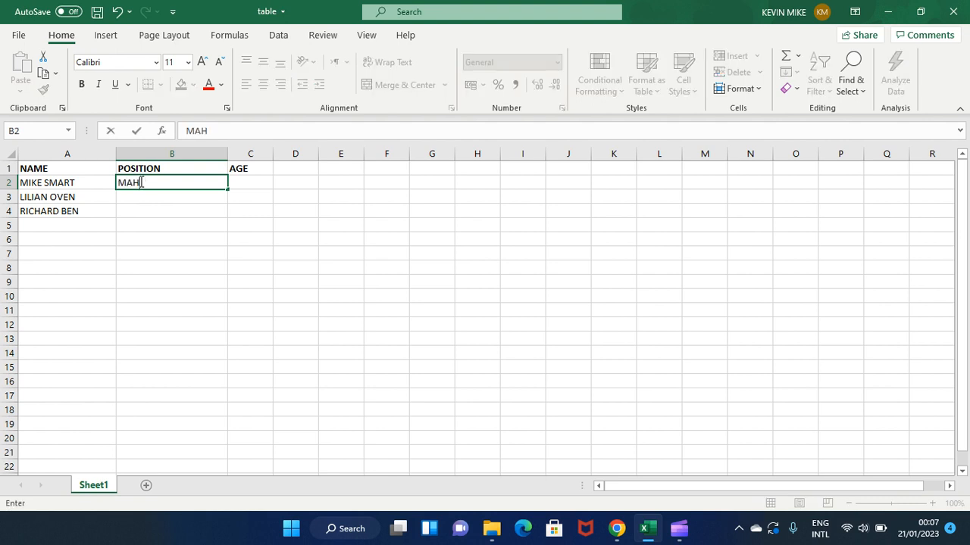
key("BackSpace")
type("NAGER")
left_click(140, 194)
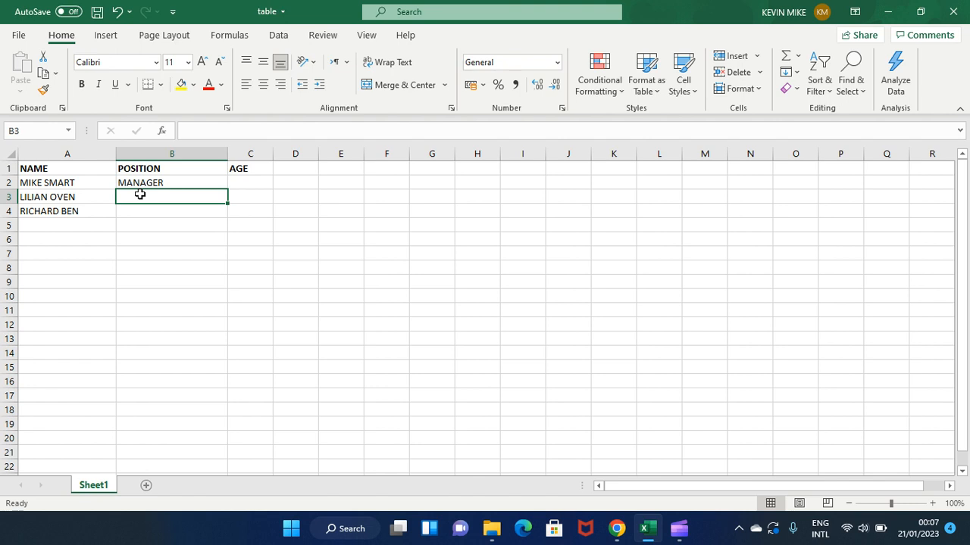
type("SI")
key("BackSpace")
type("ALES")
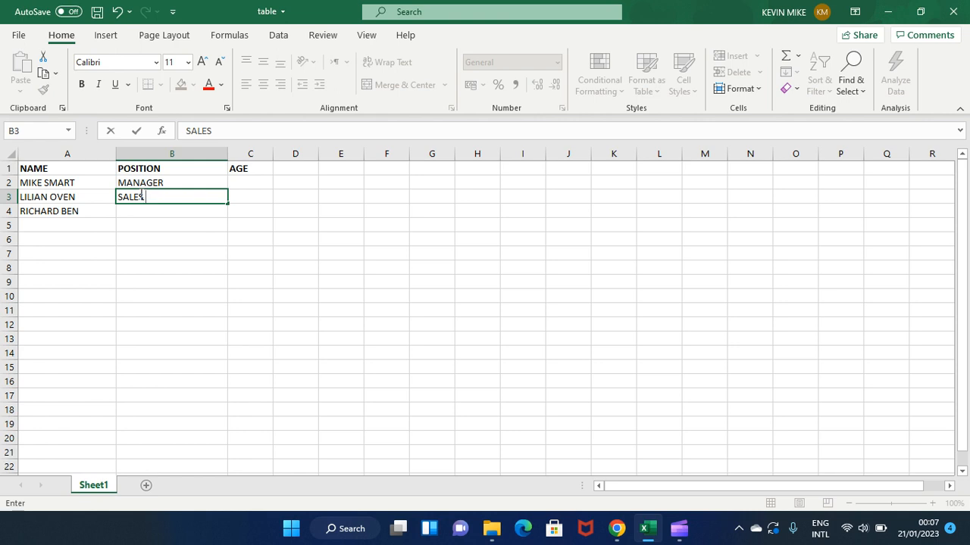
type(" HEAD")
left_click(144, 211)
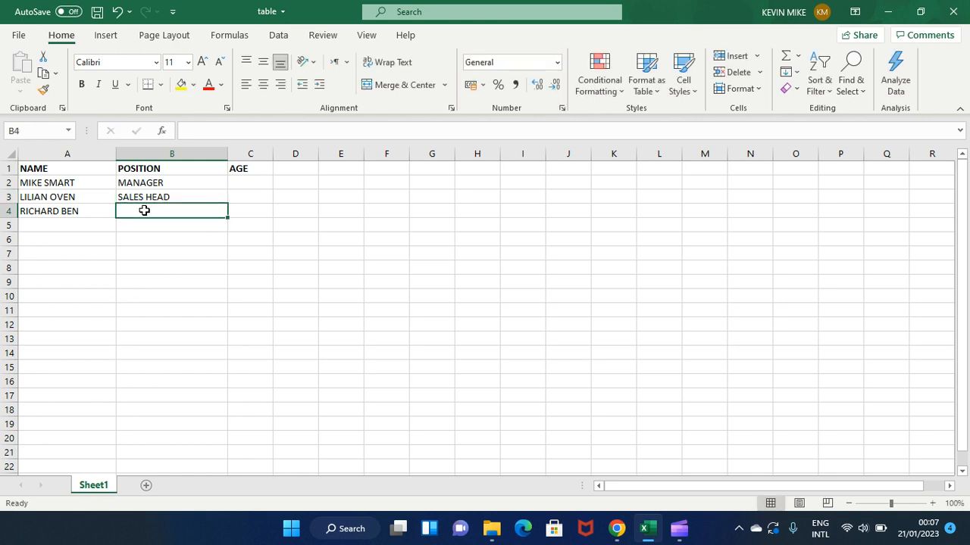
type("FINA")
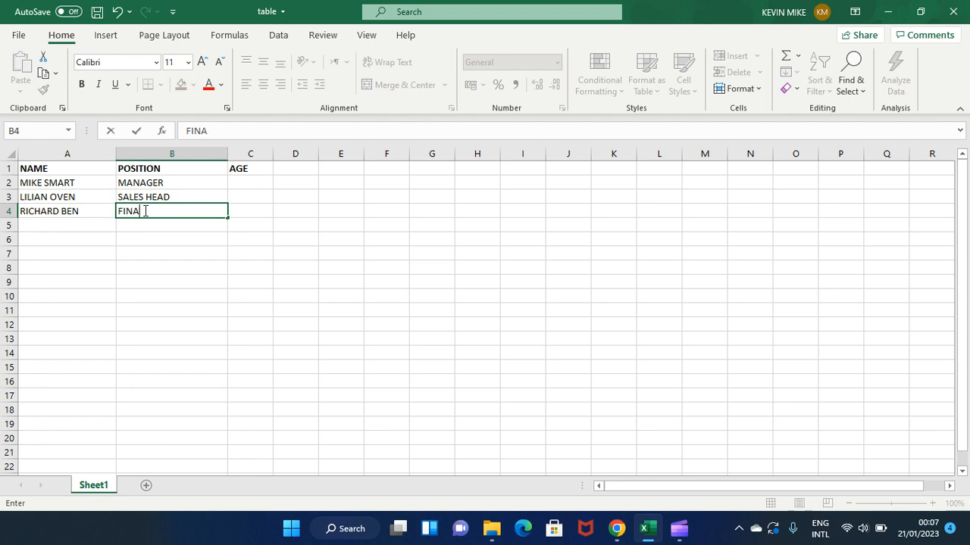
type("NCIAL ADVIS")
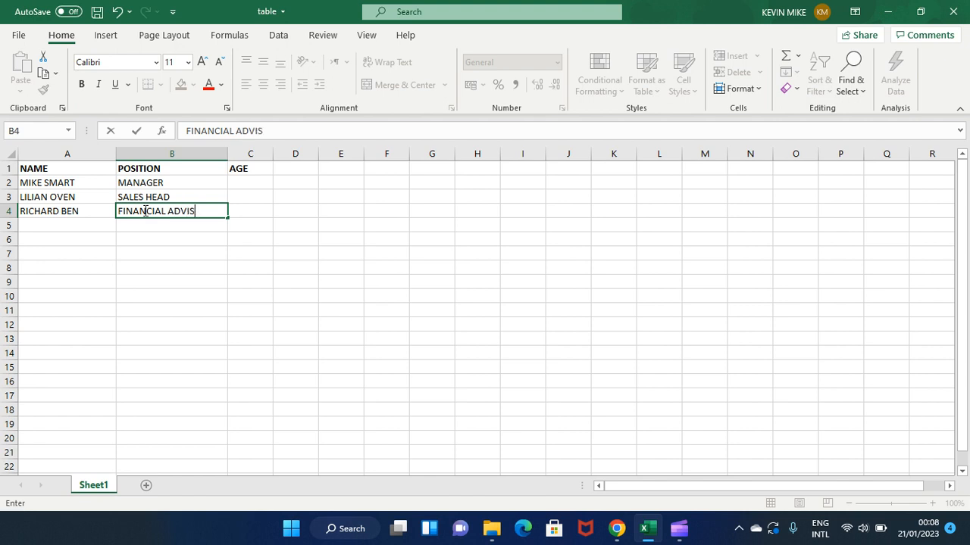
type("OR")
- Fill the AGE column with 32 in C2, 31 in C3 and 28 in C4
left_click(255, 180)
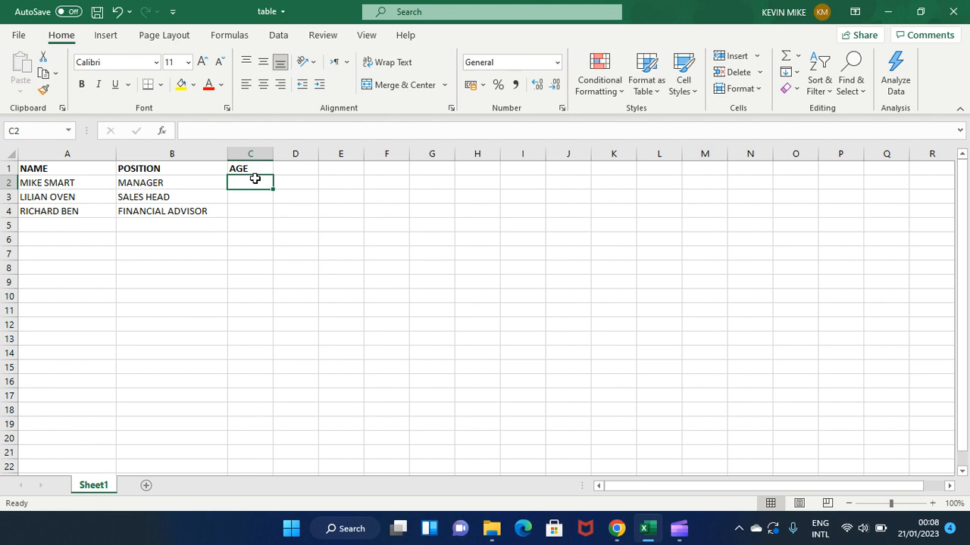
type("32")
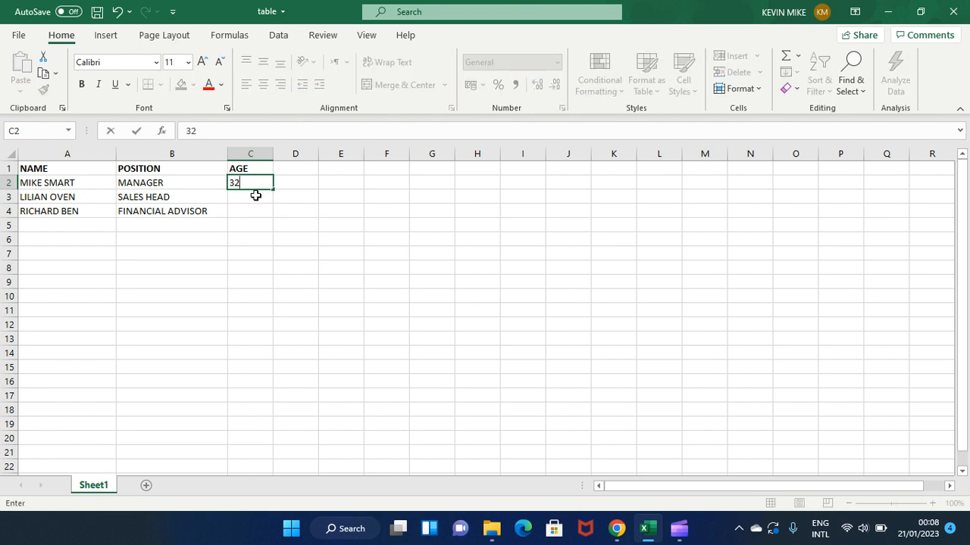
left_click(255, 194)
type("31")
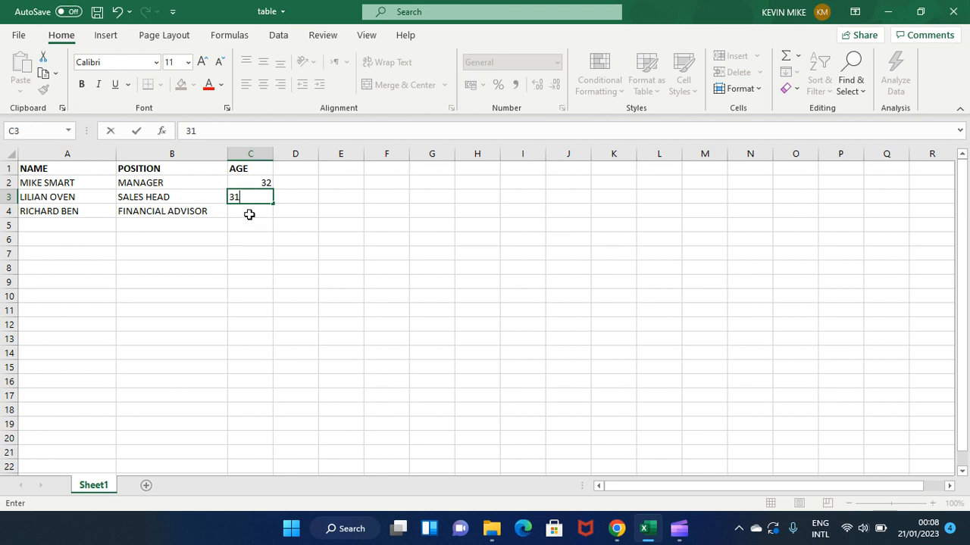
left_click(249, 213)
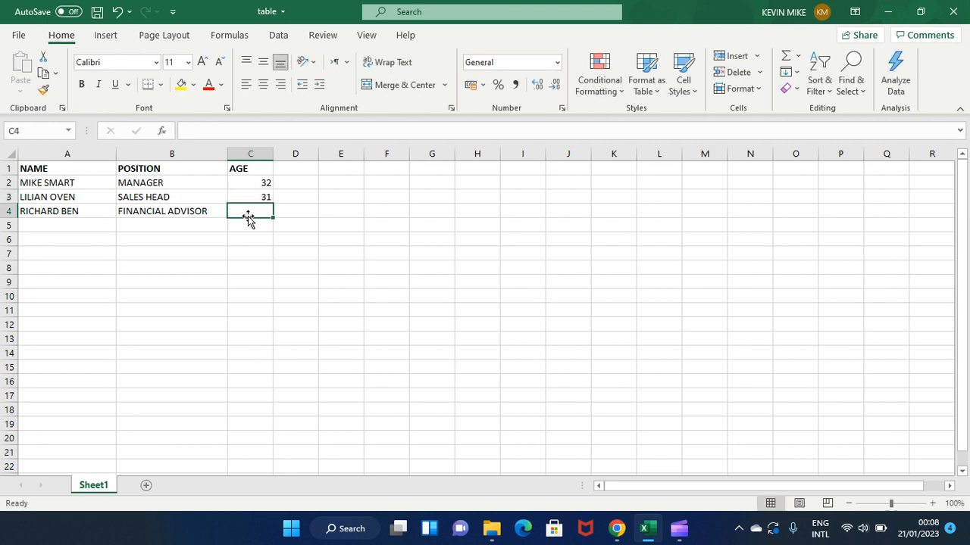
type("28")
left_click(336, 246)
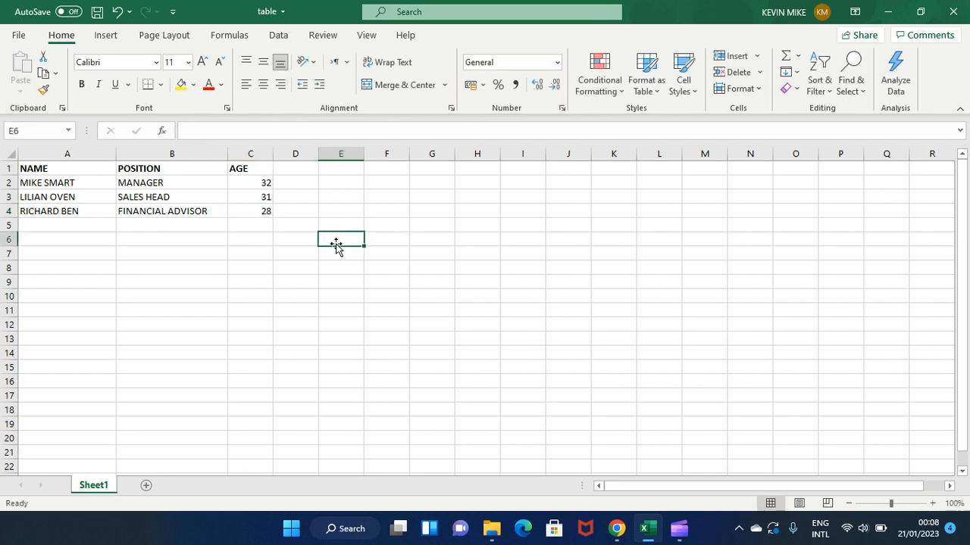
- Convert the range A1:C4 into an Excel table with its first row as headers, and deselect it
left_click_drag(19, 165, 271, 217)
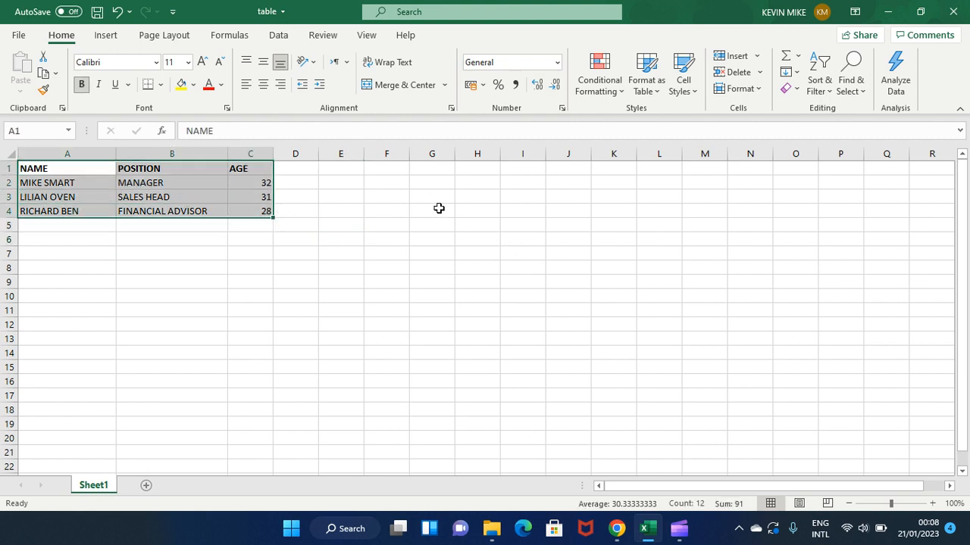
left_click(107, 38)
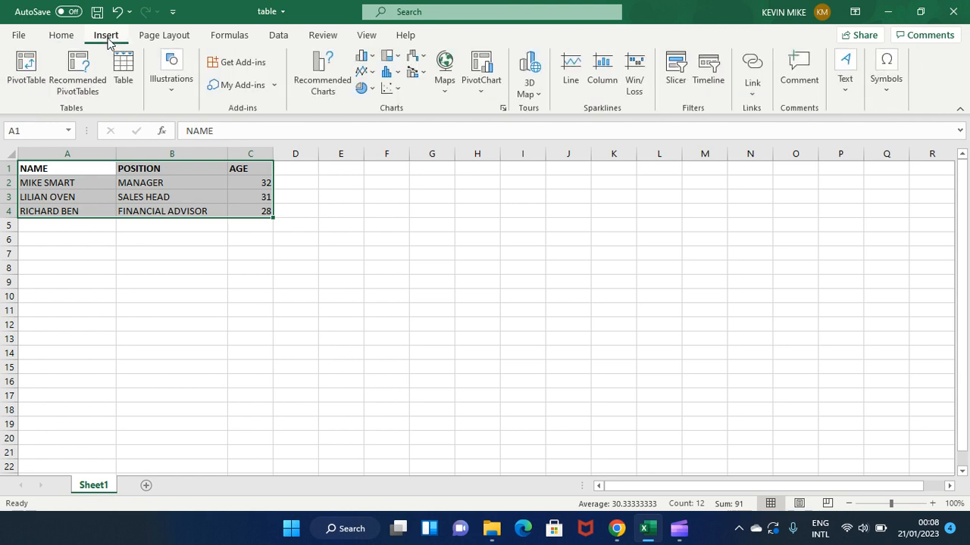
left_click(135, 79)
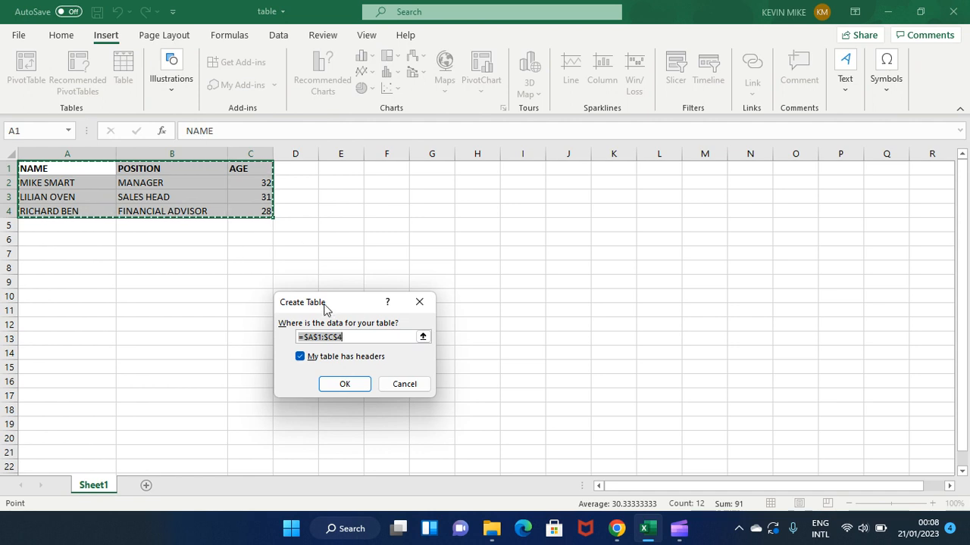
left_click(345, 388)
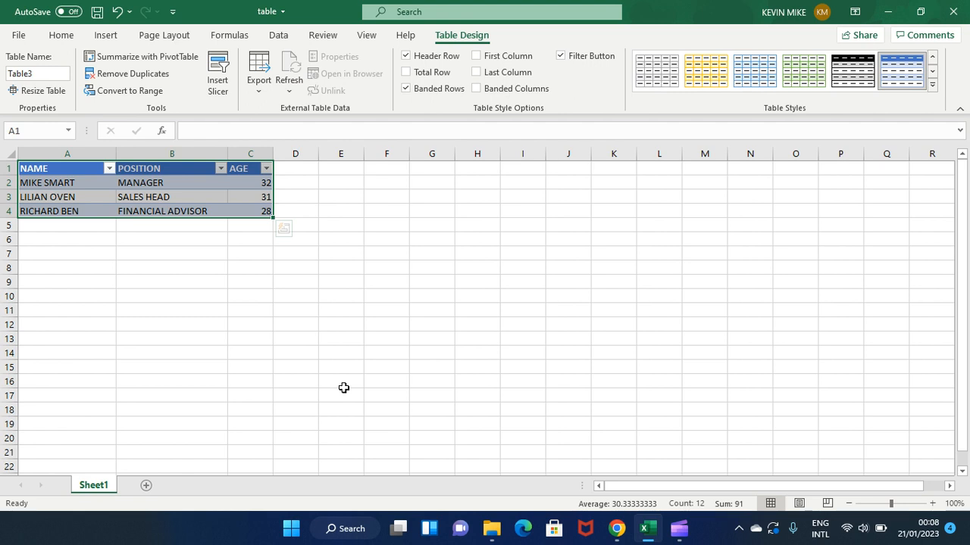
left_click(231, 322)
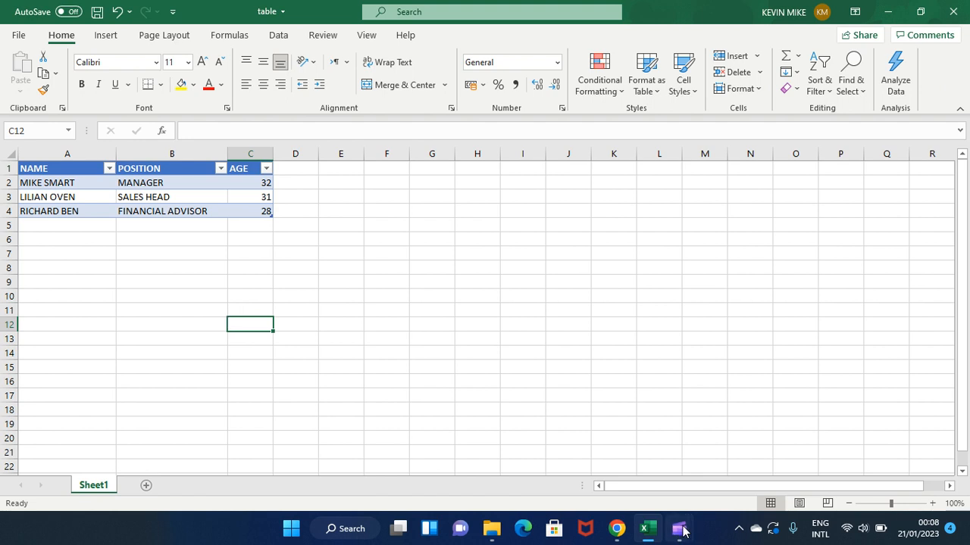
mouse_move(679, 528)
left_click(740, 481)
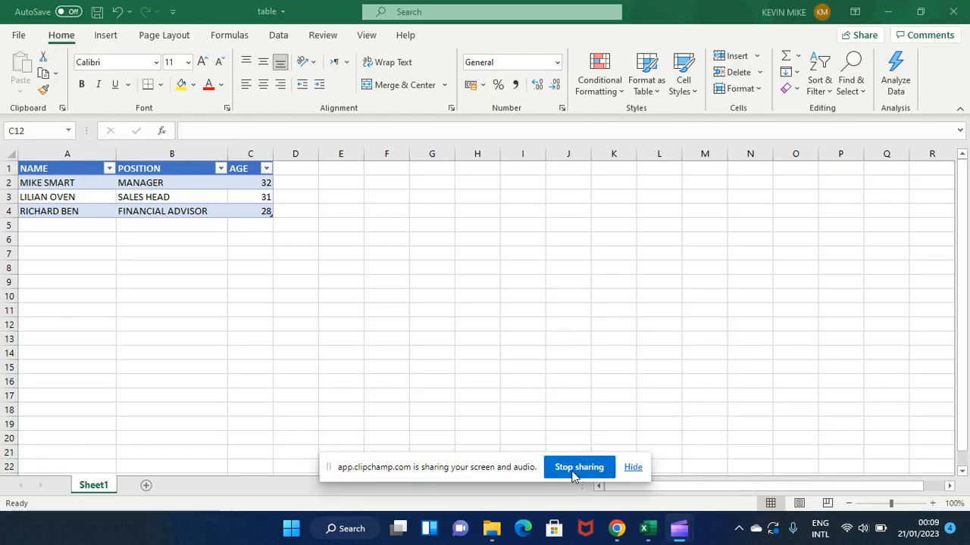